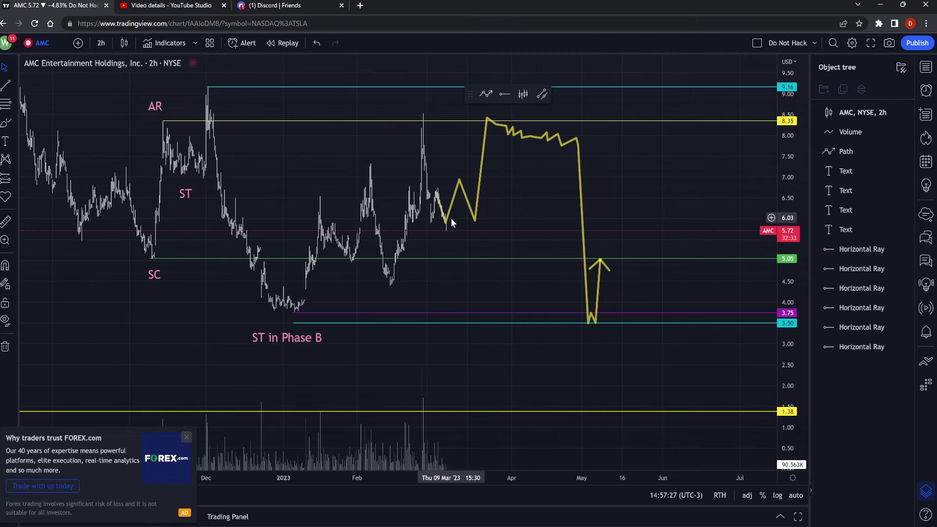
Step: Go to Algo Trades' #community-channel in Discord and enlarge the posted AMC chart image
click(281, 5)
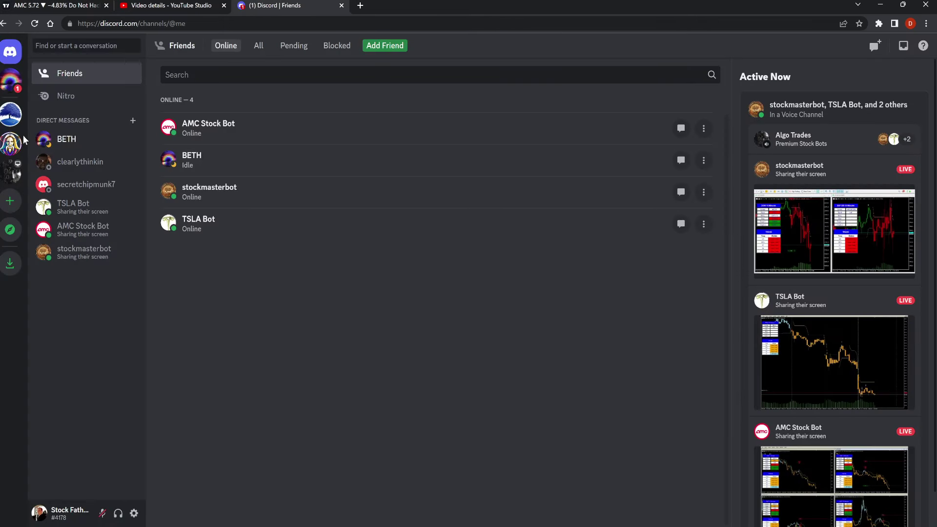
click(12, 170)
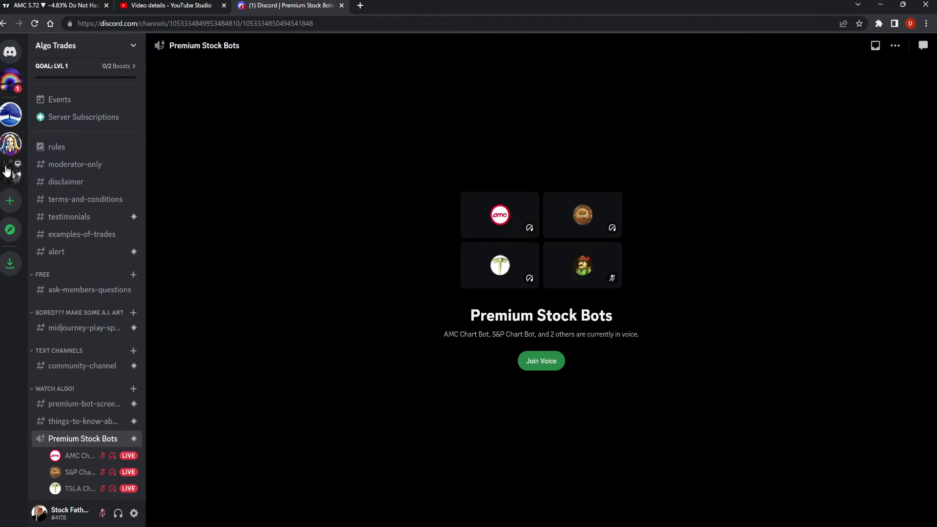
click(71, 421)
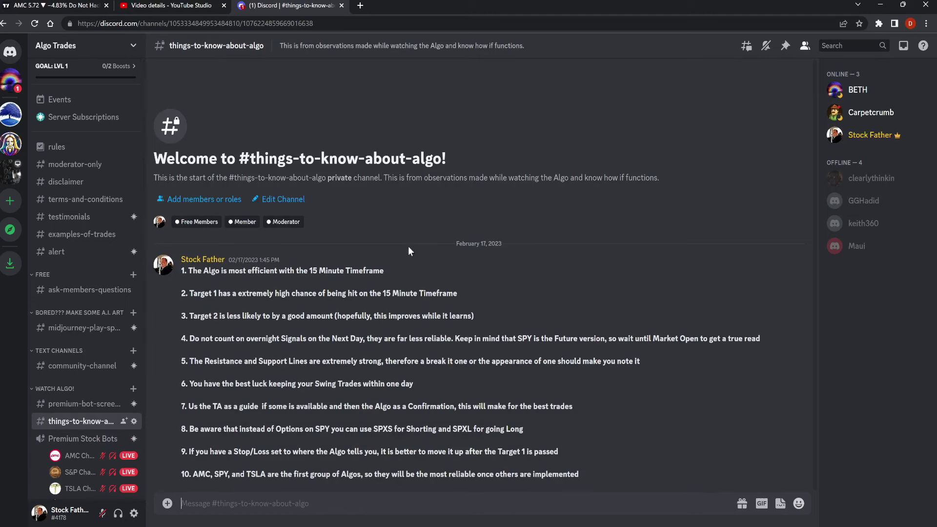
click(81, 373)
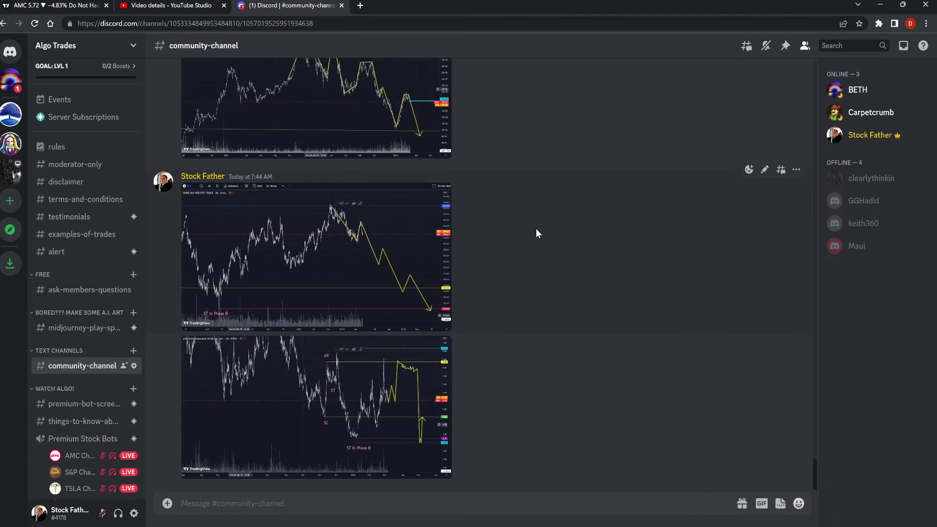
scroll(389, 206, up, 4)
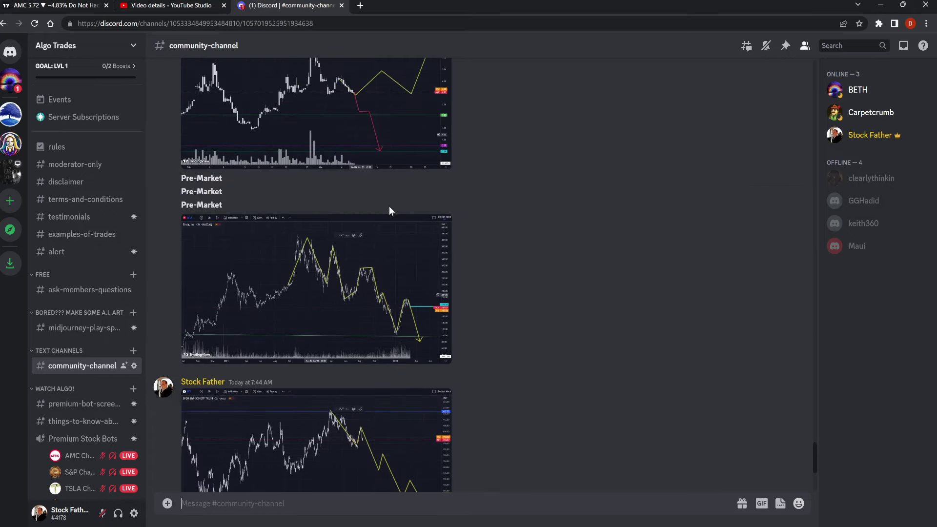
scroll(388, 206, up, 2)
click(333, 197)
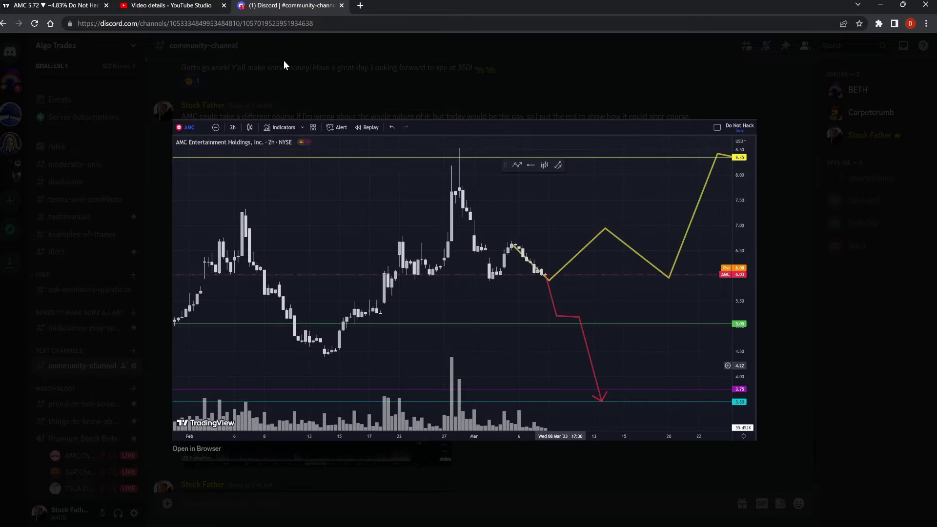
Step: Open the live broadcast from YouTube Studio's Channel content and mute its audio
click(164, 5)
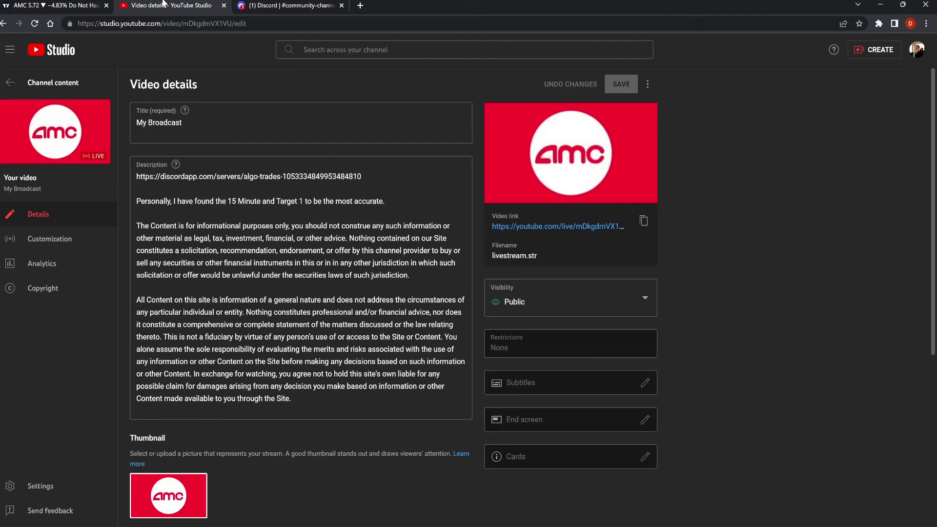
click(47, 86)
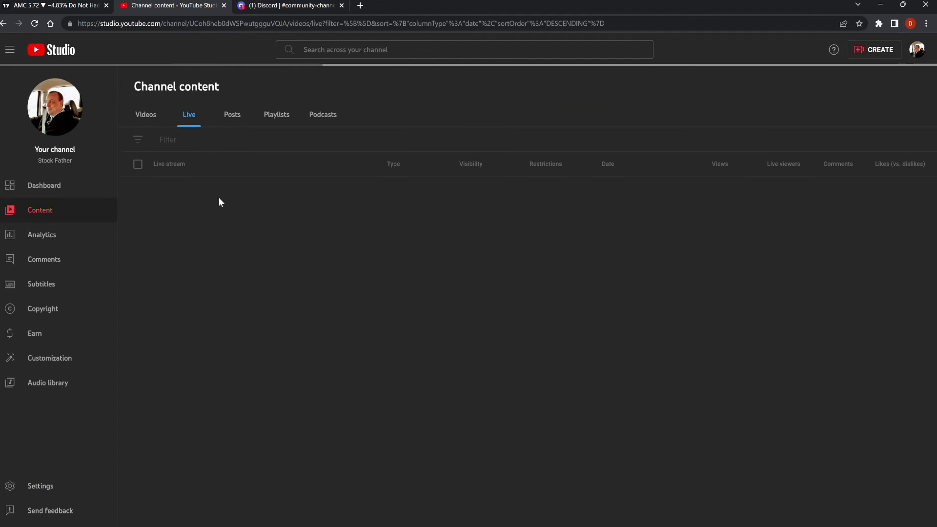
click(181, 213)
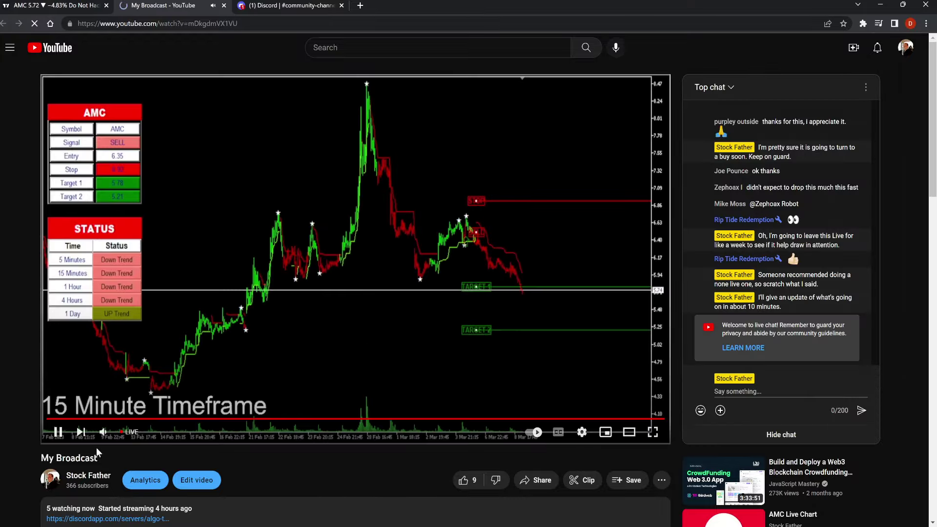
click(103, 433)
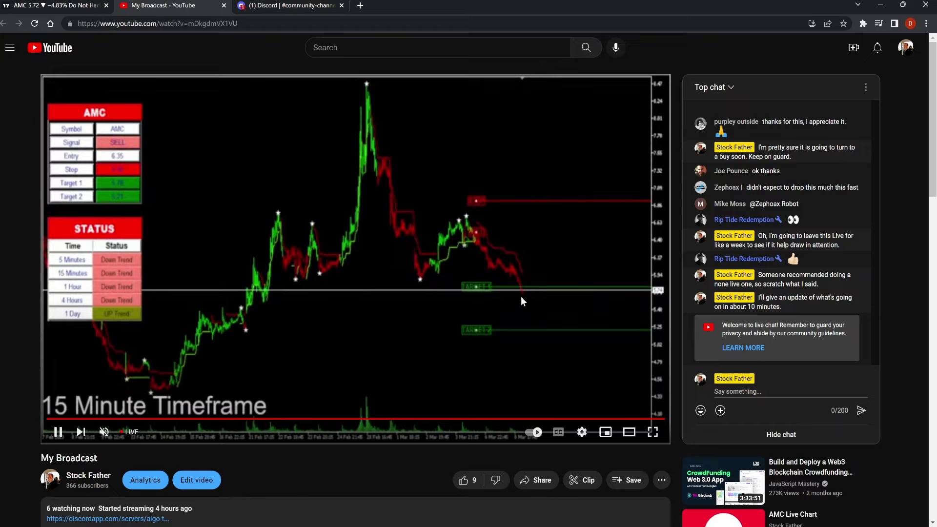
Step: Join the Premium Stock Bots voice channel and watch AMC Chart Bot's four-timeframe stream
click(287, 5)
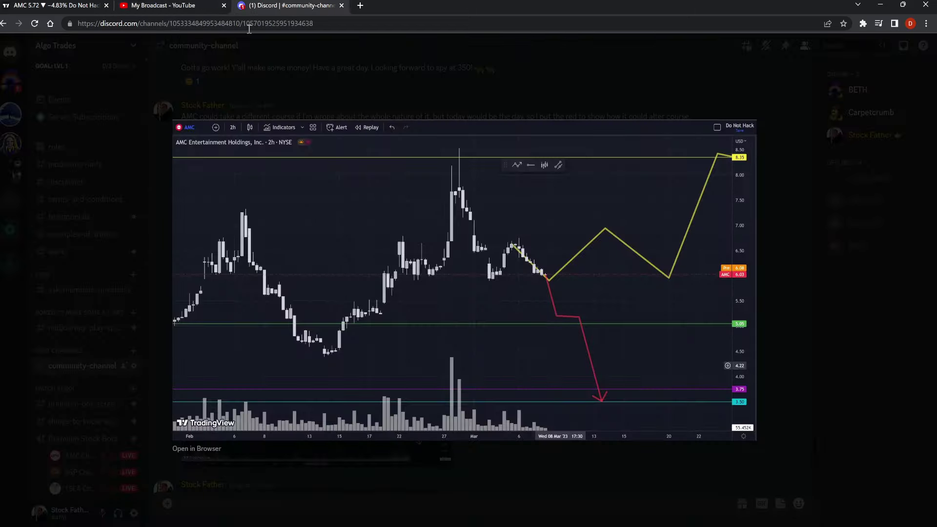
click(163, 307)
scroll(73, 373, down, 2)
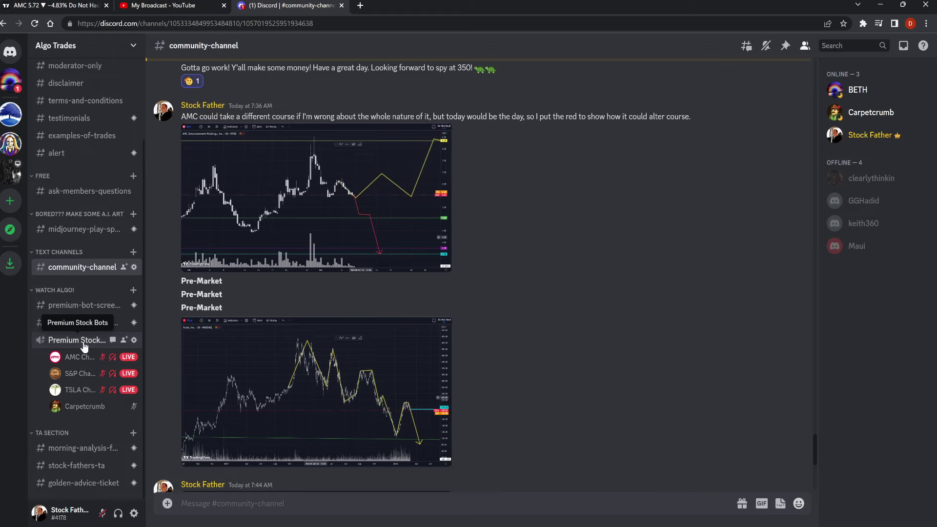
click(84, 343)
click(83, 364)
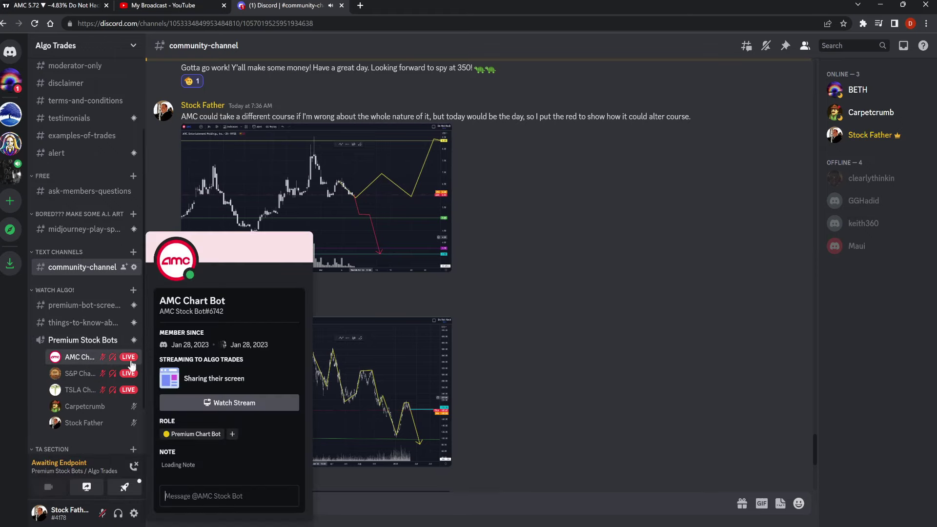
click(248, 410)
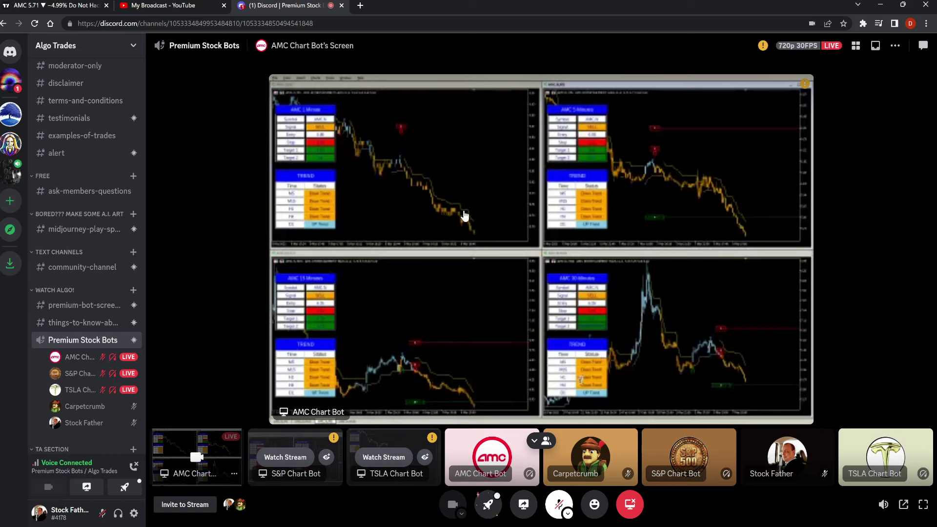
Step: Delete the yellow projected price path from the AMC 2h chart and dismiss Symbol Search
click(152, 4)
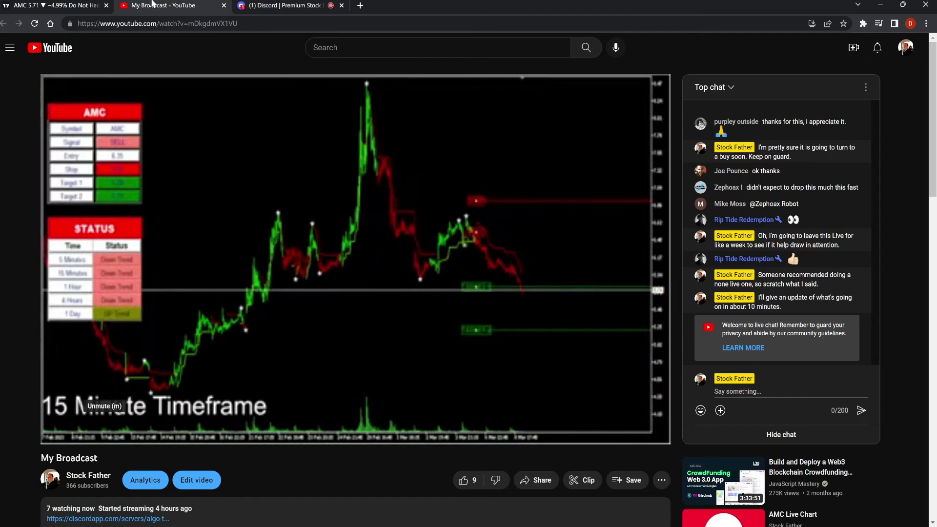
click(65, 5)
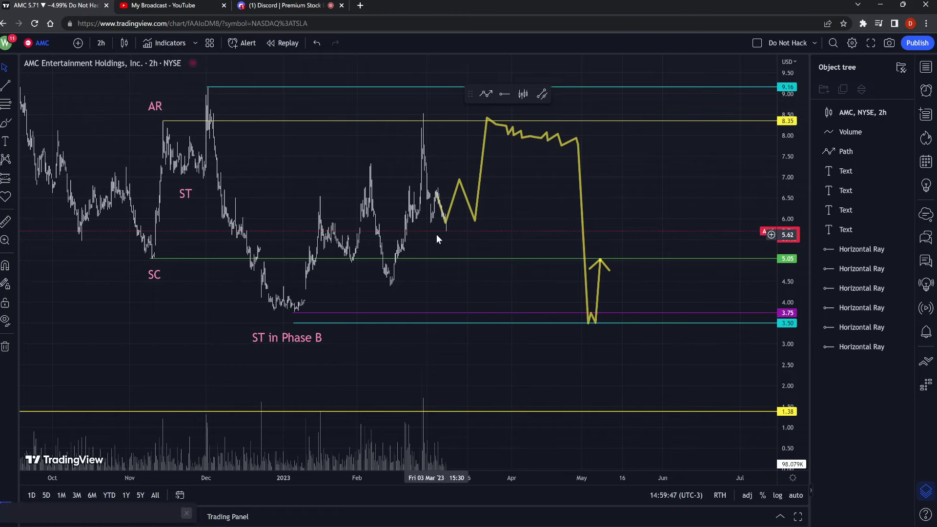
click(448, 216)
key(BackSpace)
text(\)
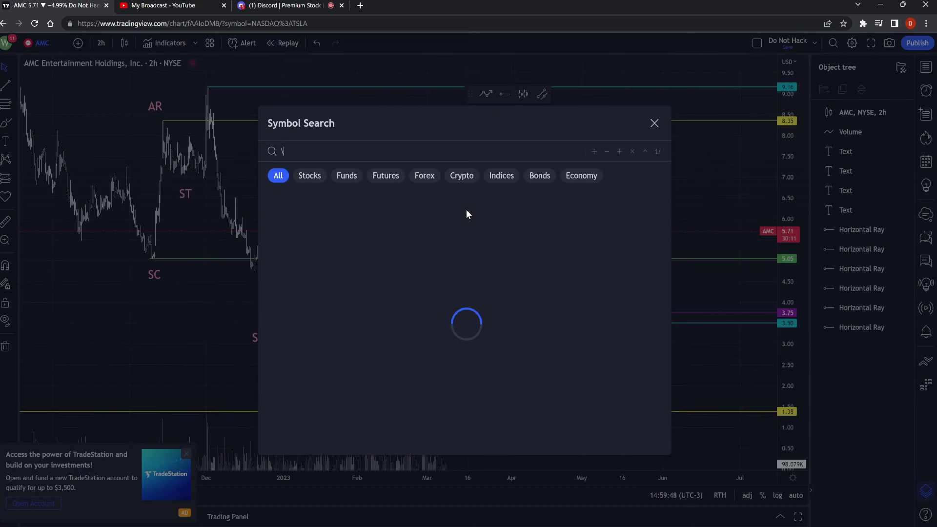
click(654, 124)
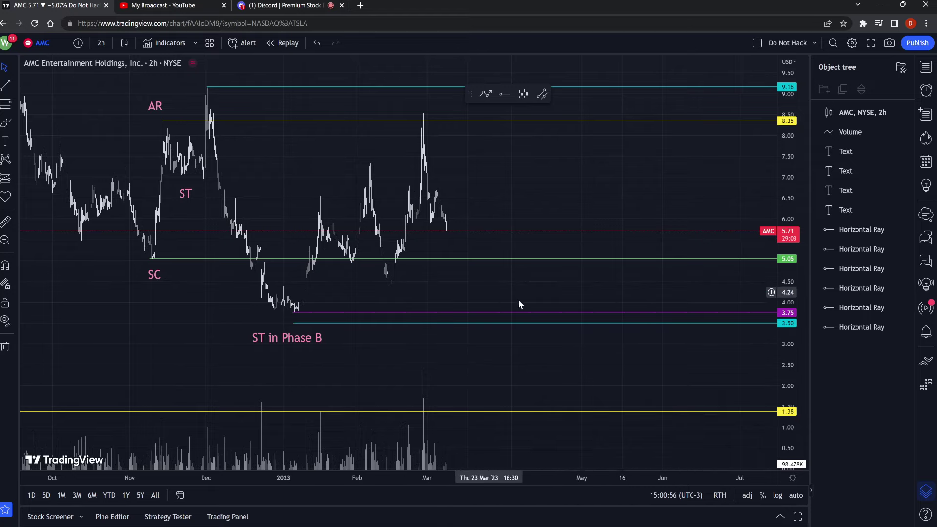
Step: Pan and rescale the AMC 2h chart to frame the Wyckoff-labelled range and rays
drag(568, 282, 537, 297)
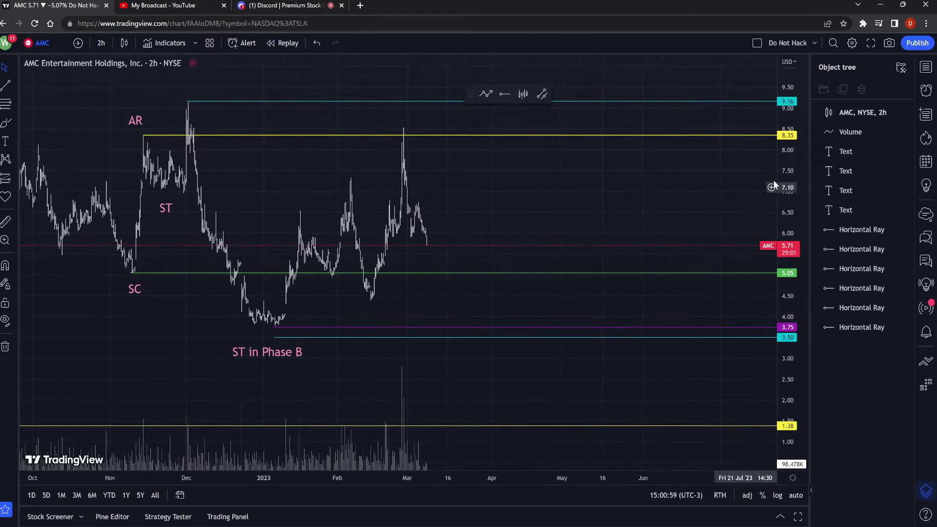
scroll(387, 441, down, 5)
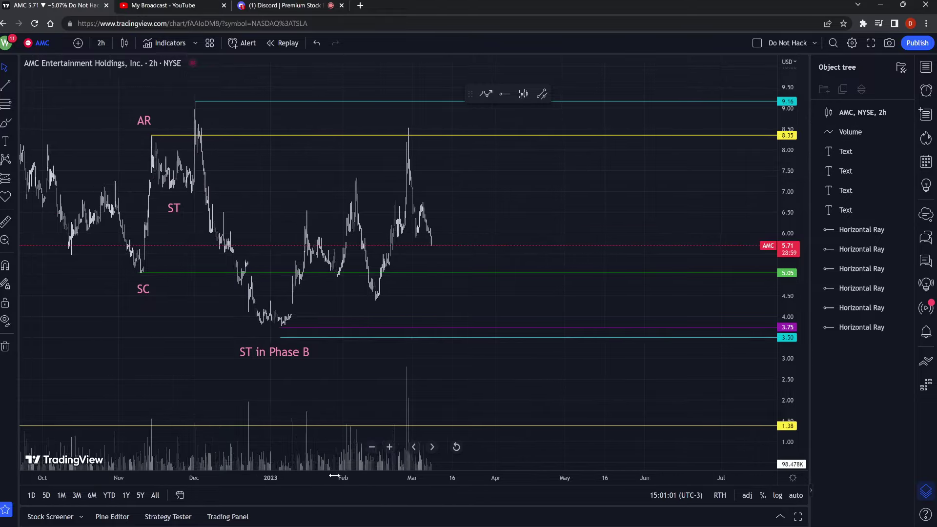
drag(790, 103, 790, 234)
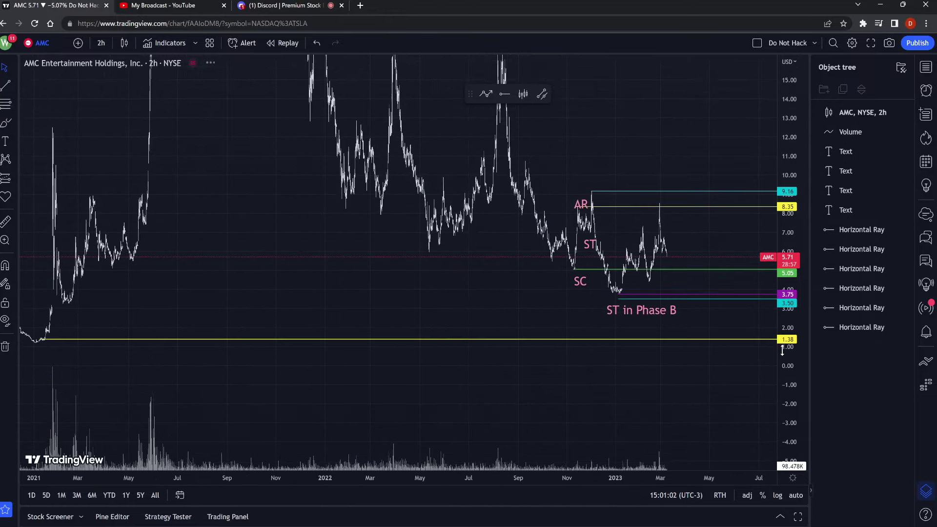
drag(758, 373, 588, 430)
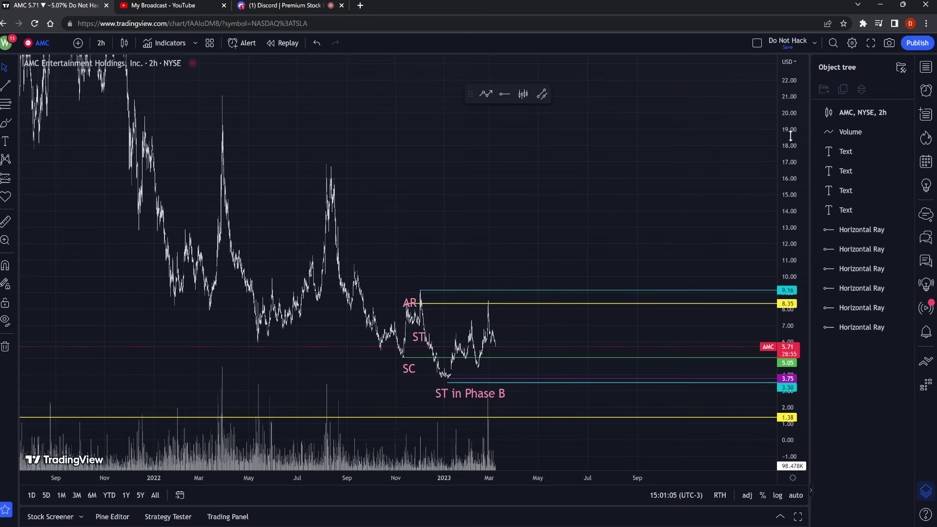
drag(790, 137, 789, 165)
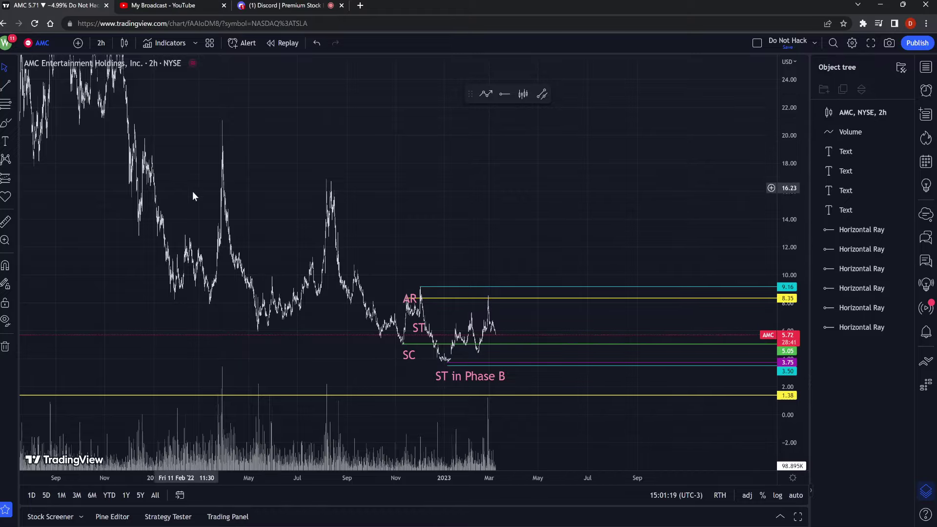
drag(217, 199, 552, 268)
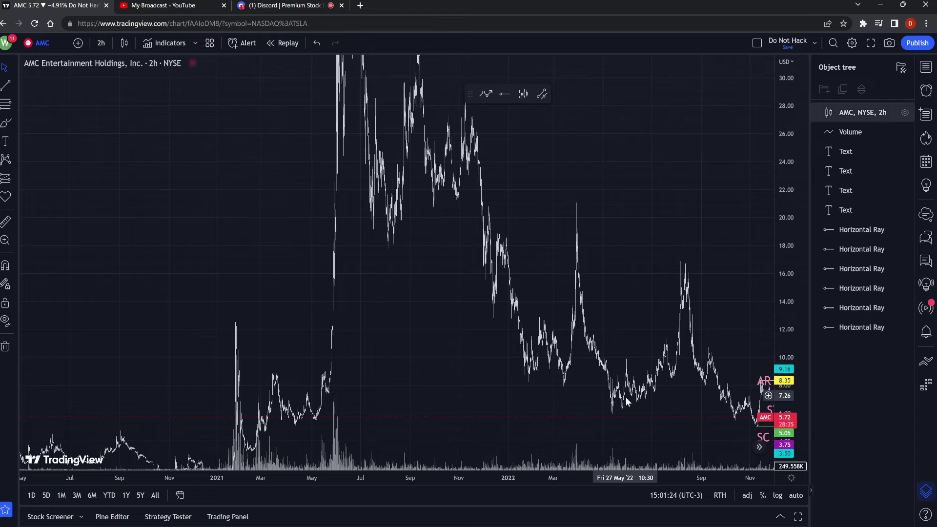
drag(587, 357, 373, 306)
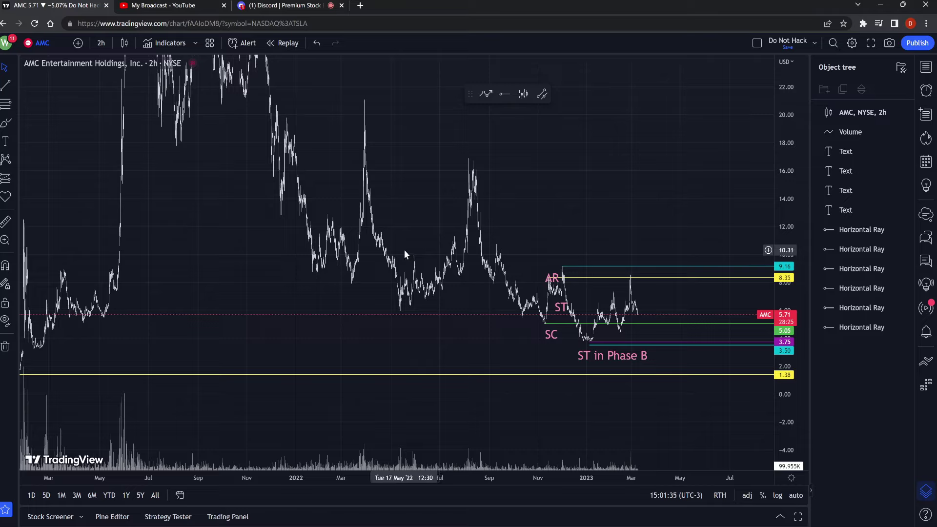
drag(466, 332, 399, 322)
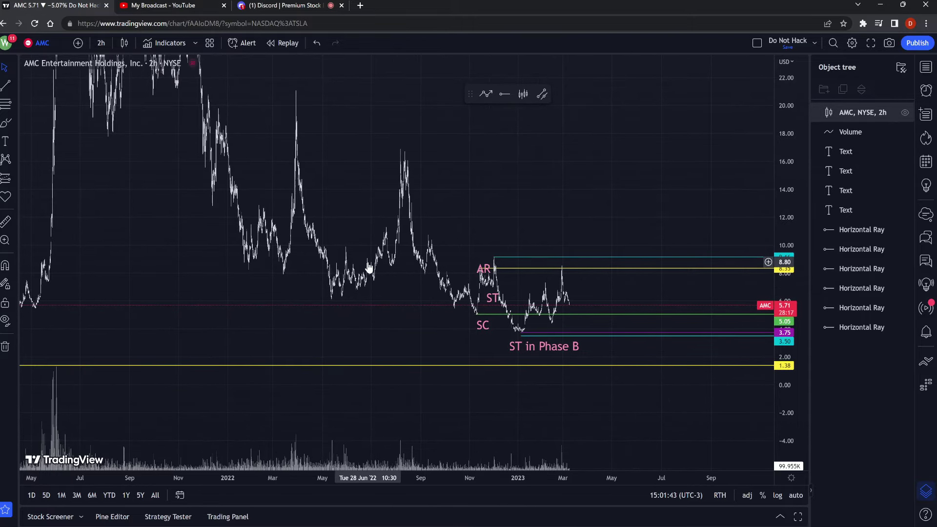
mouse_move(369, 268)
mouse_down()
mouse_move(240, 281)
mouse_move(259, 296)
mouse_up()
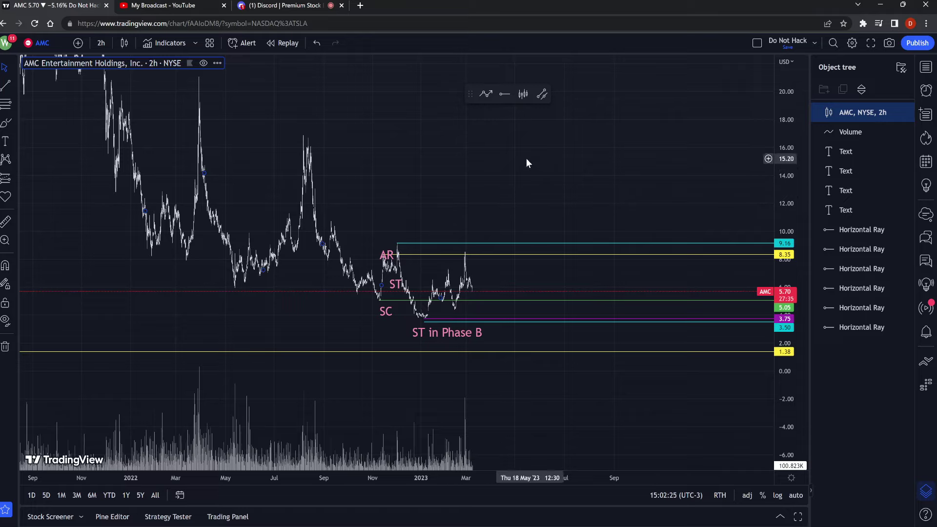
Step: Draw a shaded rectangle zone from about 14.87 down to 13.22 across the chart
click(15, 123)
click(30, 162)
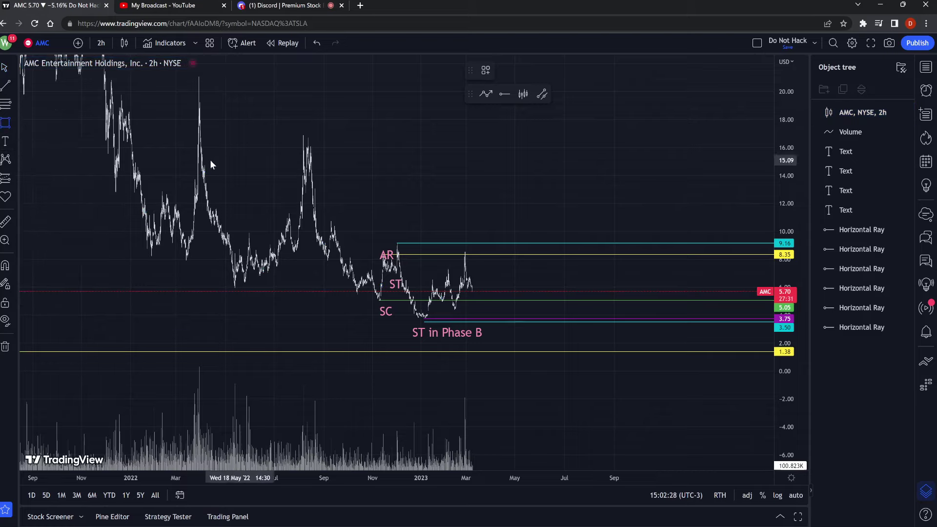
click(181, 163)
click(772, 191)
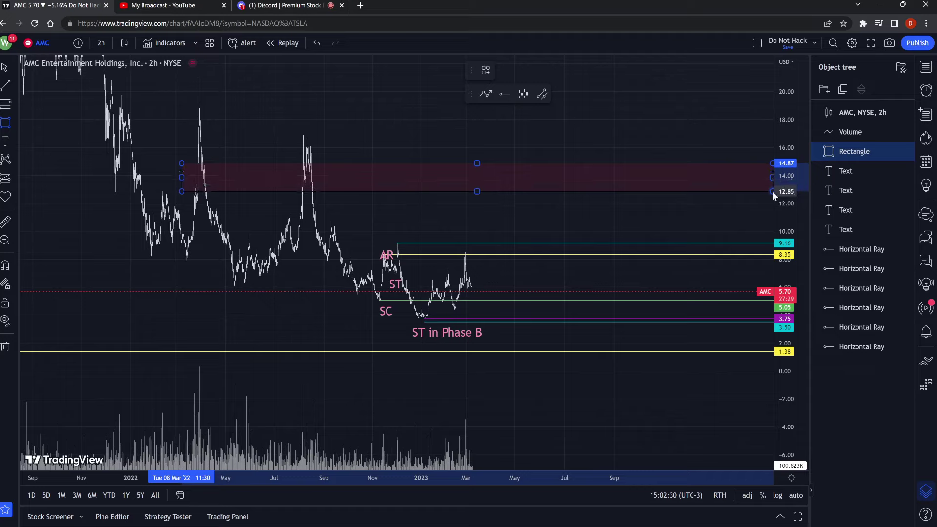
mouse_move(772, 191)
mouse_down()
mouse_move(766, 179)
mouse_move(771, 186)
mouse_up()
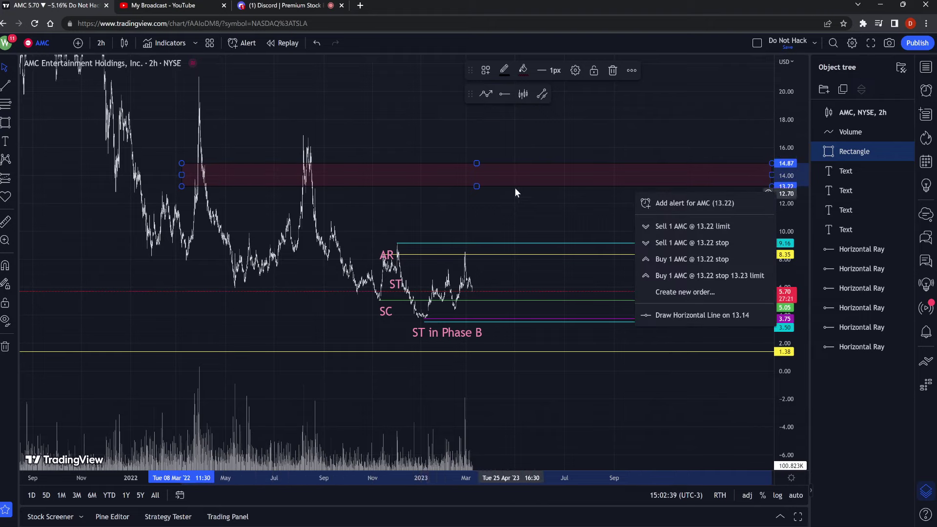
click(528, 202)
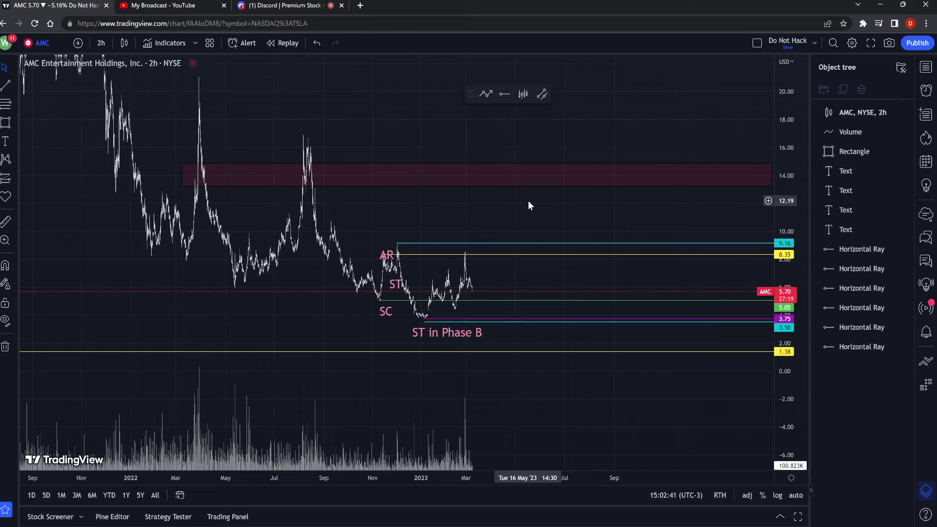
drag(566, 188, 432, 201)
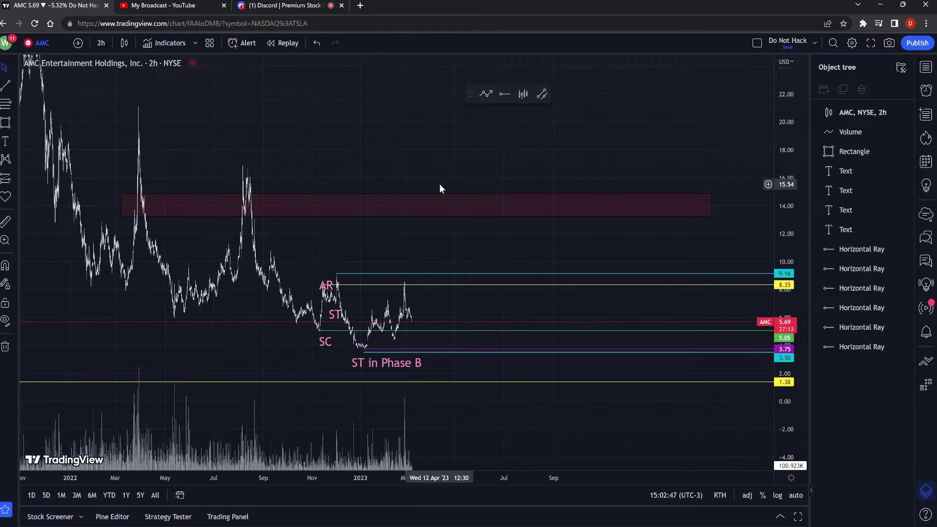
drag(90, 351, 495, 306)
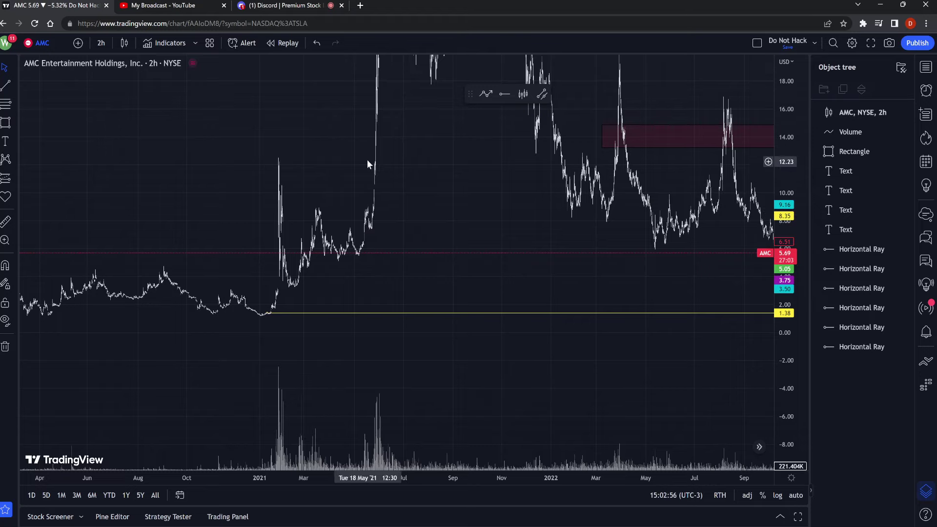
mouse_move(396, 133)
mouse_down()
mouse_move(385, 192)
mouse_move(262, 299)
mouse_up()
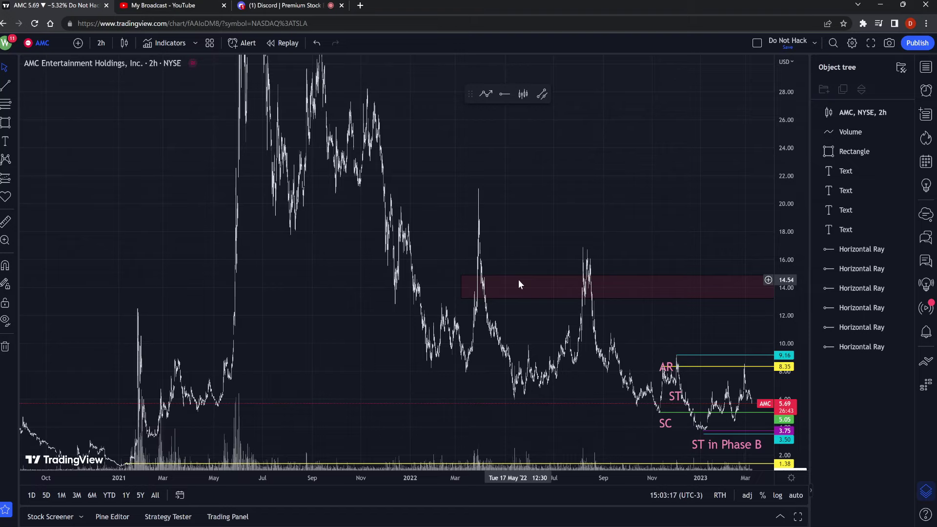
drag(585, 200, 465, 186)
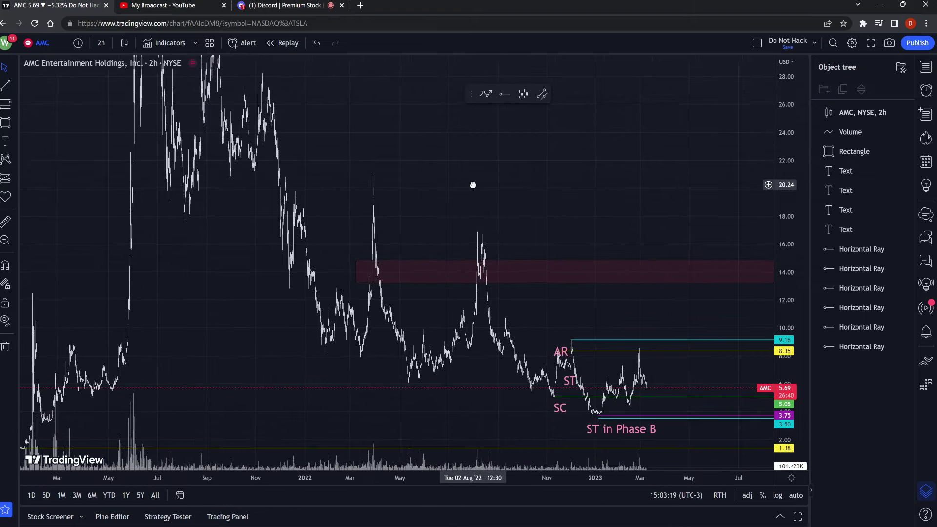
drag(787, 210, 788, 233)
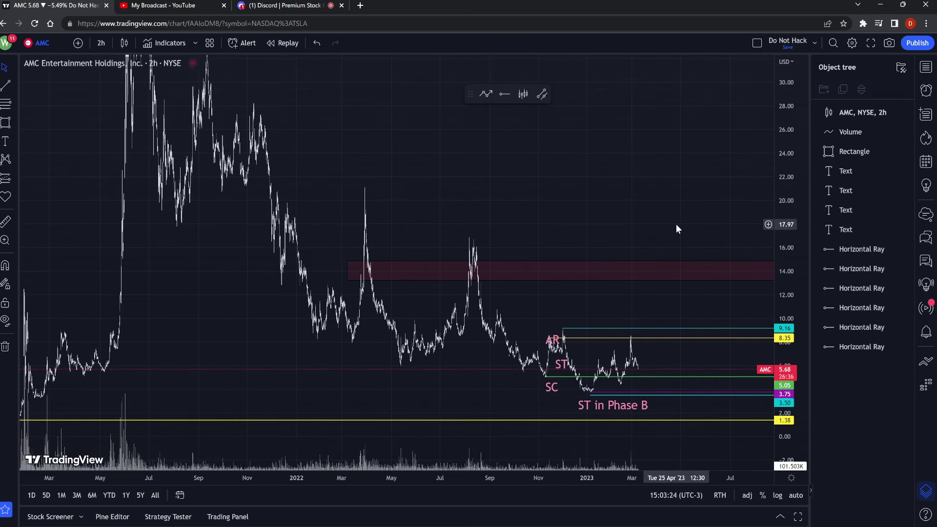
drag(640, 213, 470, 216)
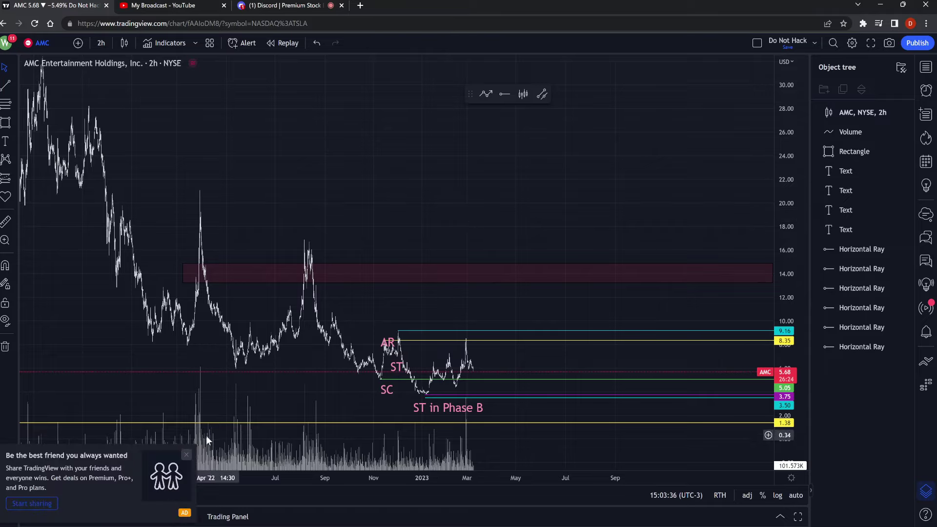
Step: Close the share-with-friends ad and the Go ad-free offer, then reframe the chart
click(185, 454)
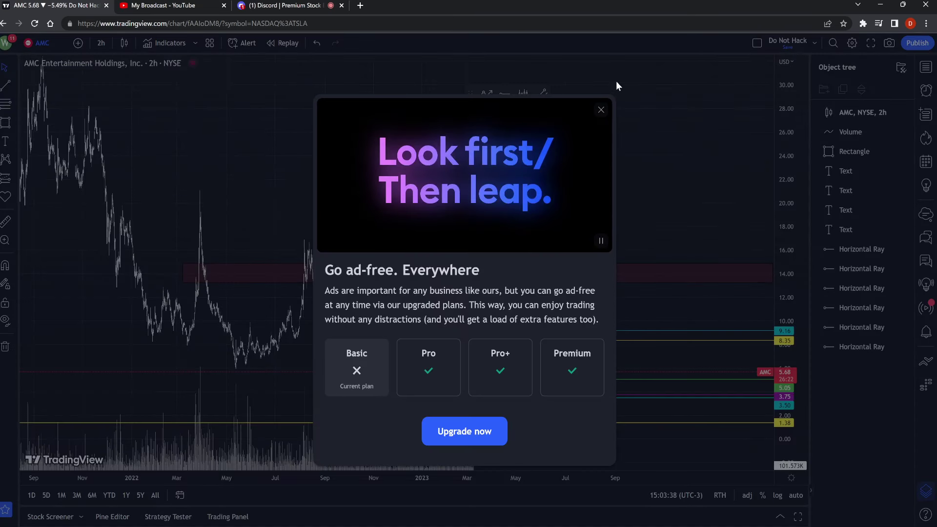
click(601, 110)
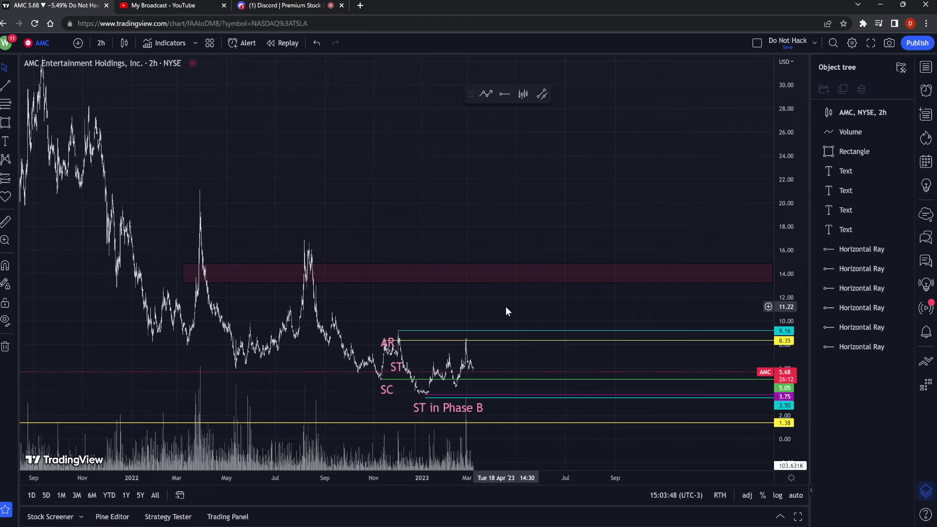
drag(505, 312, 431, 295)
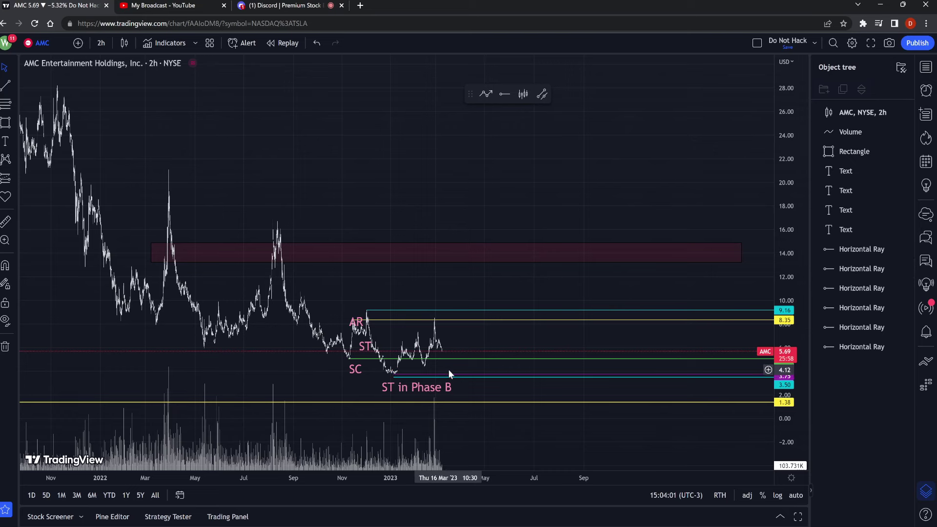
drag(445, 369, 391, 356)
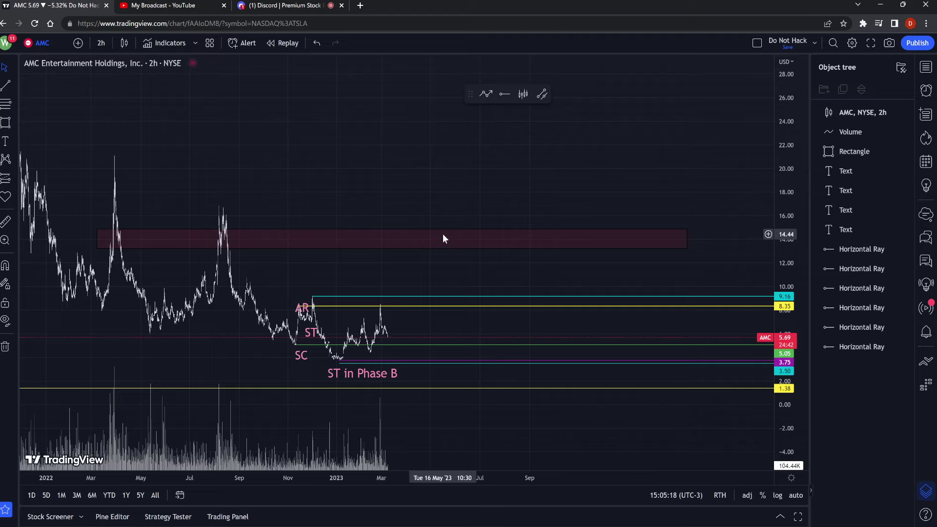
Step: Select the red resistance zone, then deselect it by clicking empty chart space
click(484, 233)
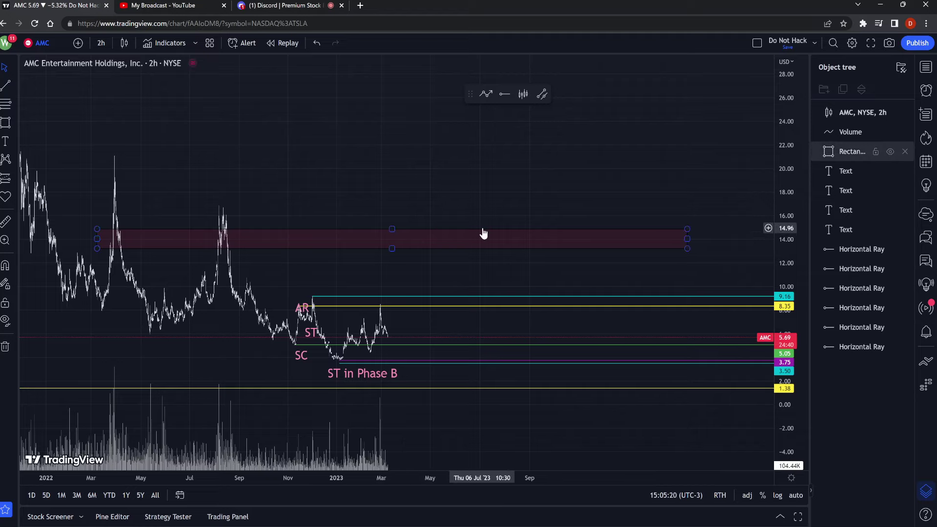
click(439, 293)
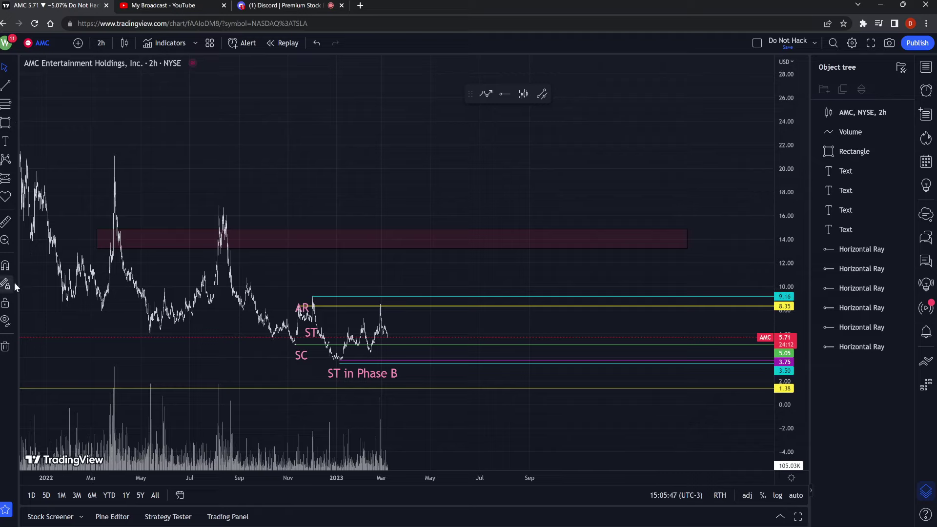
click(14, 181)
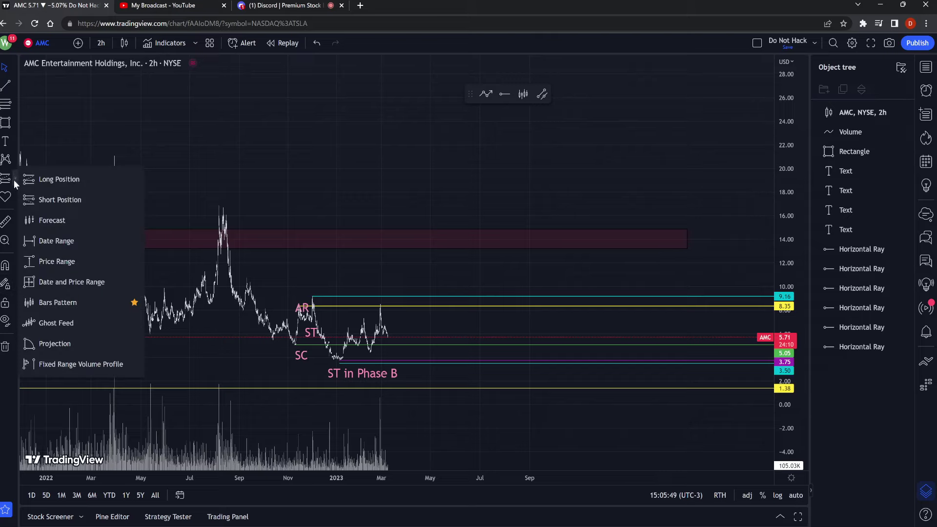
click(52, 302)
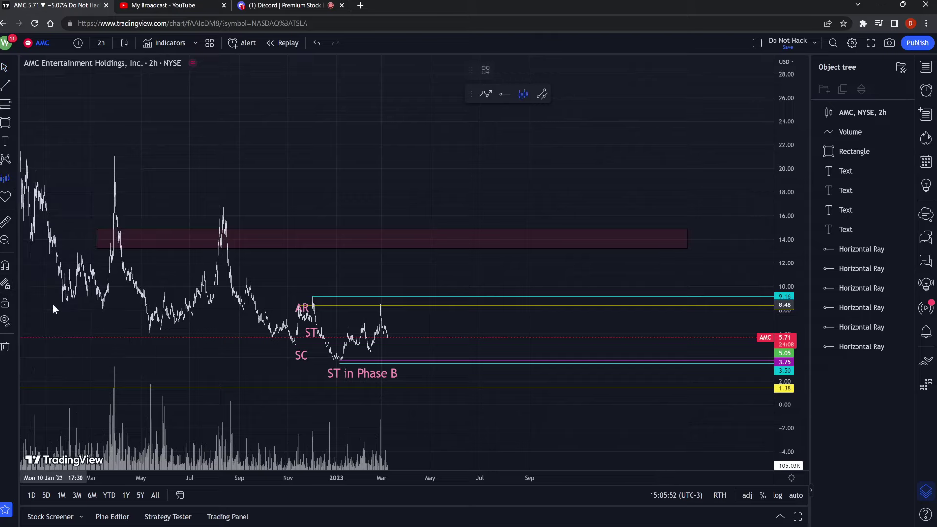
click(97, 288)
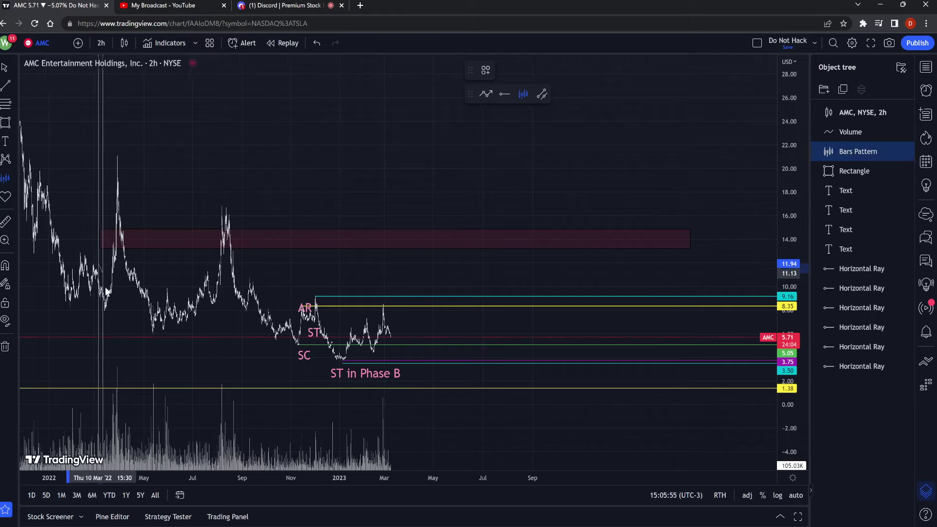
click(116, 287)
drag(113, 285, 401, 347)
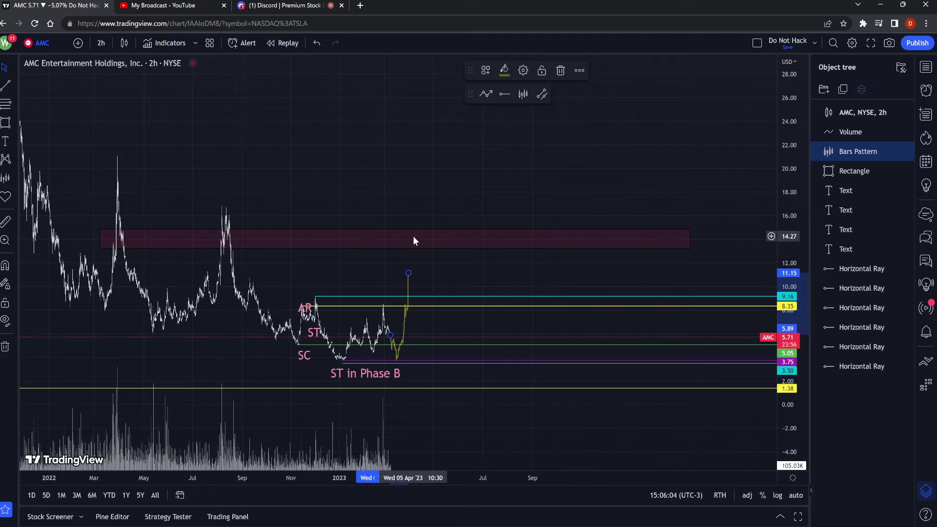
drag(407, 277, 421, 240)
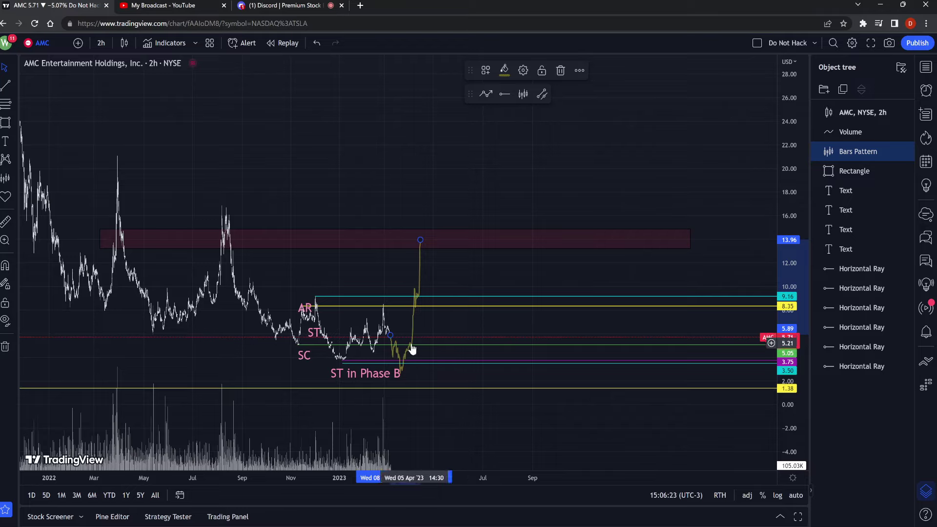
click(467, 328)
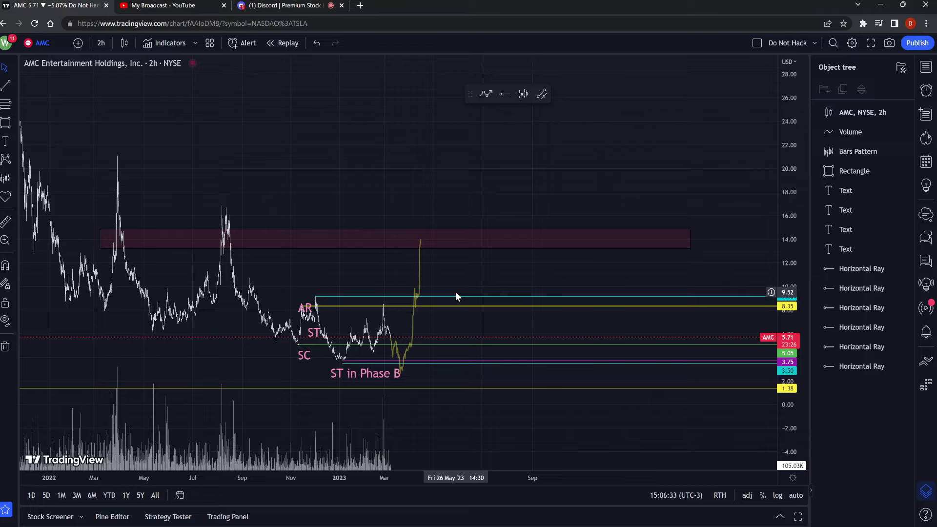
click(419, 277)
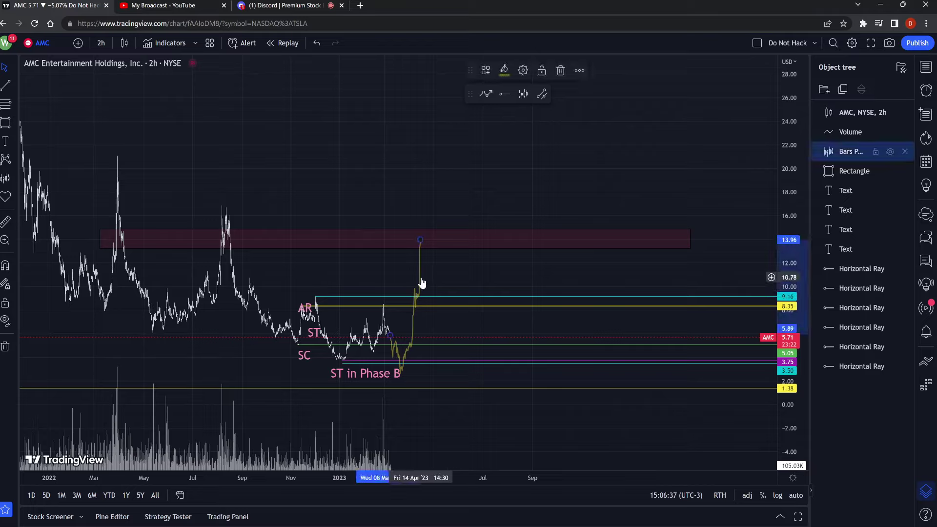
key(Delete)
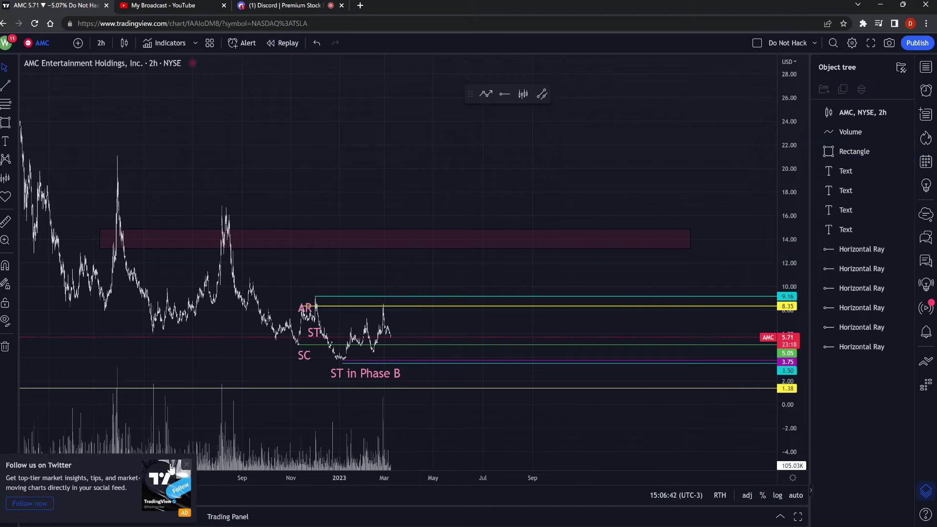
click(187, 464)
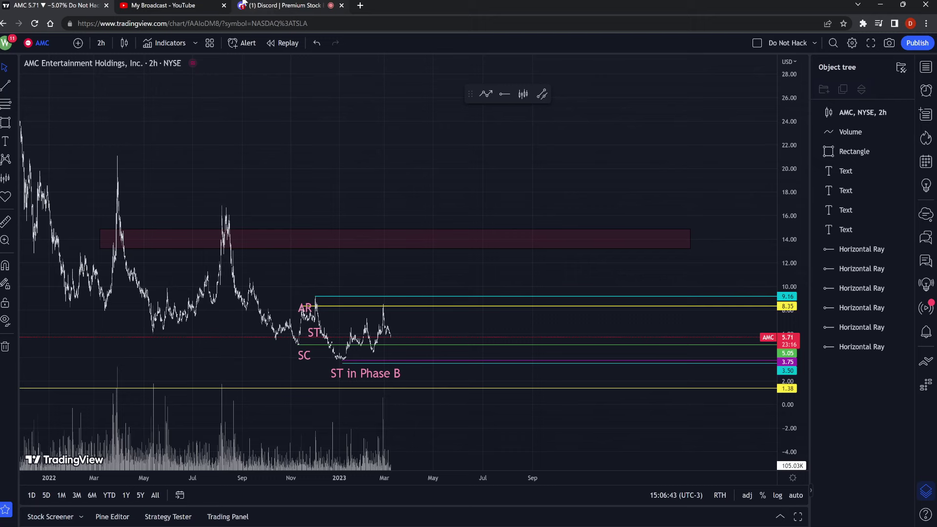
Step: Switch to the 'My Broadcast - YouTube' tab showing the AMC sell-signal stream
click(205, 5)
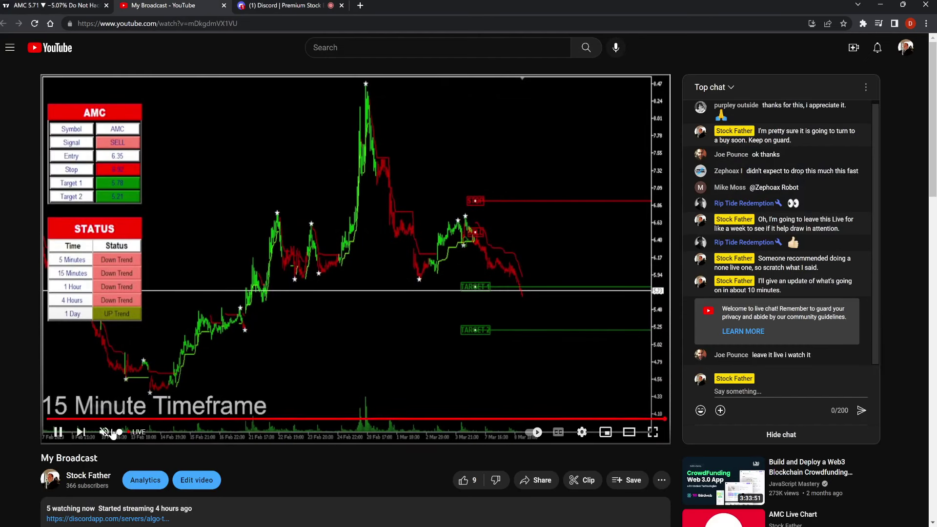